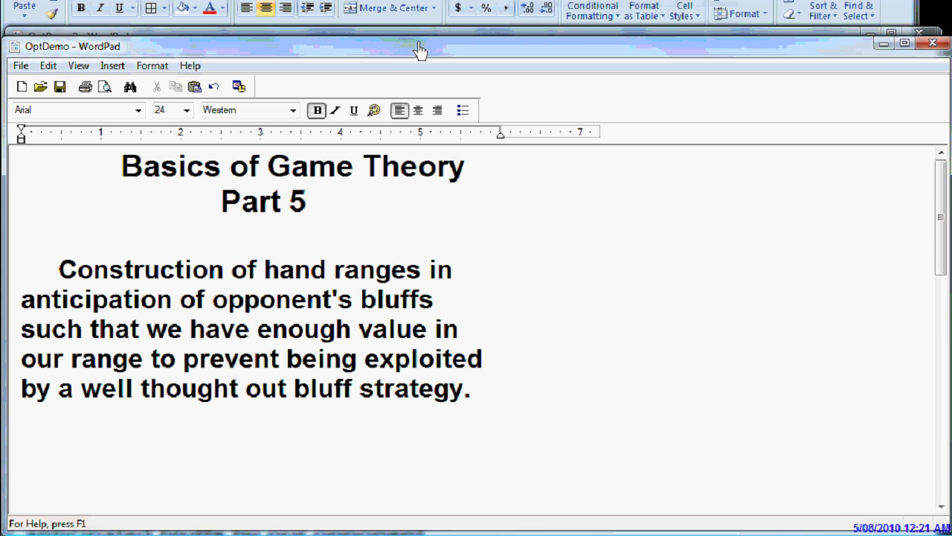
Step: Bring the OptDemo2 notes on denying bluff profits to the front in WordPad
key(alt+Tab)
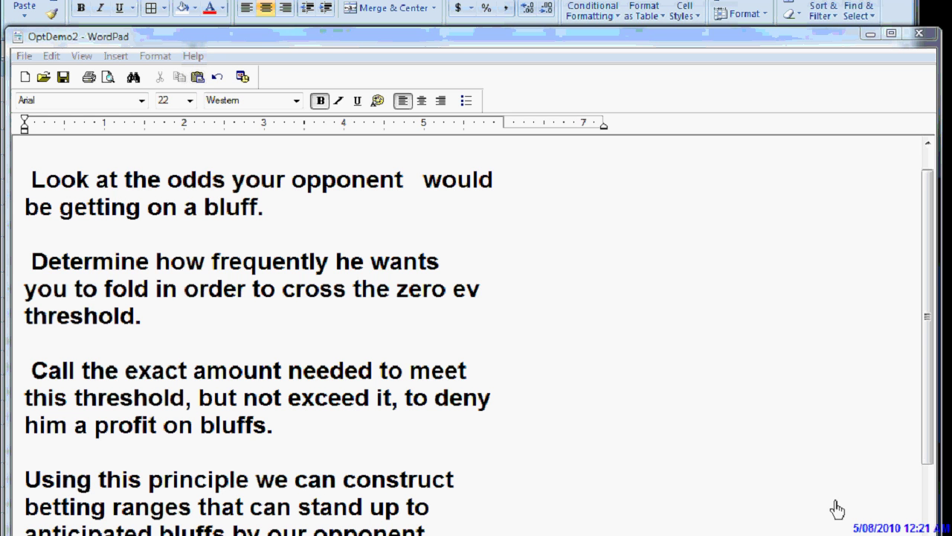
Step: Drag the OptDemo2 WordPad window aside to uncover the Excel break-even sheet
drag(214, 40, 209, 29)
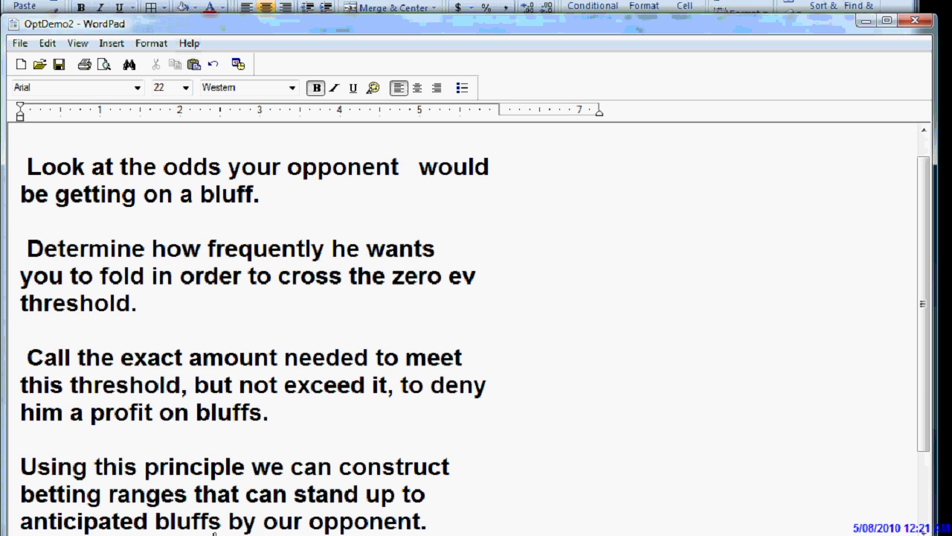
drag(436, 28, 131, 59)
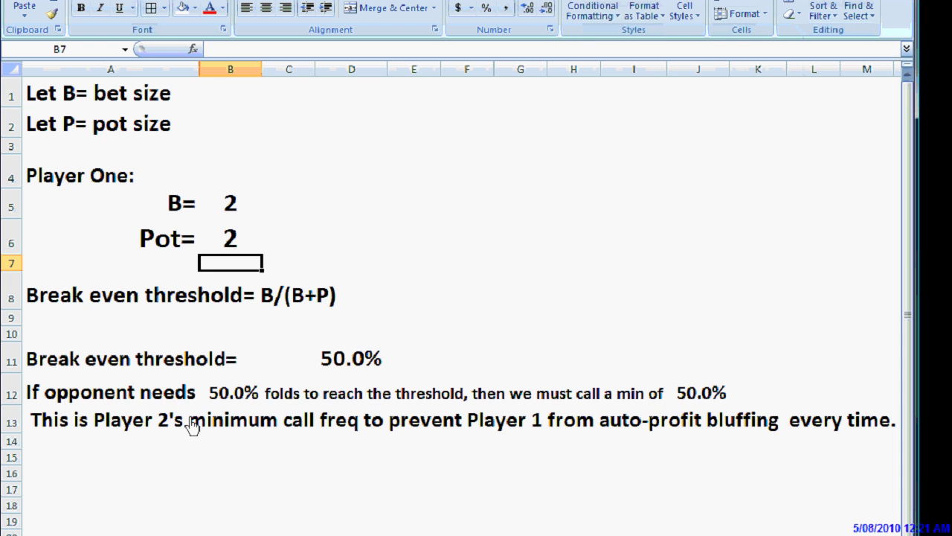
Step: Change the bet size in B5 to 4 for a 66.7% threshold, then go to the blinds sheet
click(403, 217)
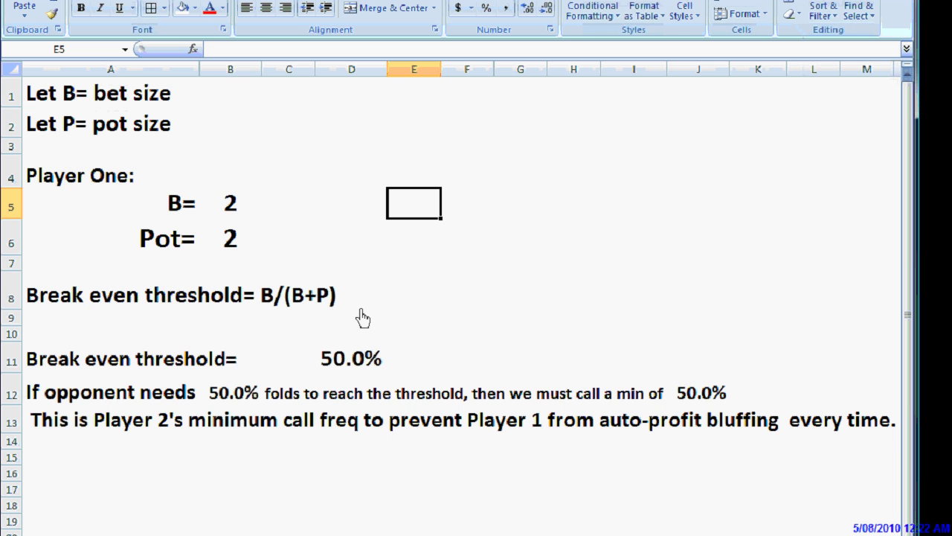
click(238, 210)
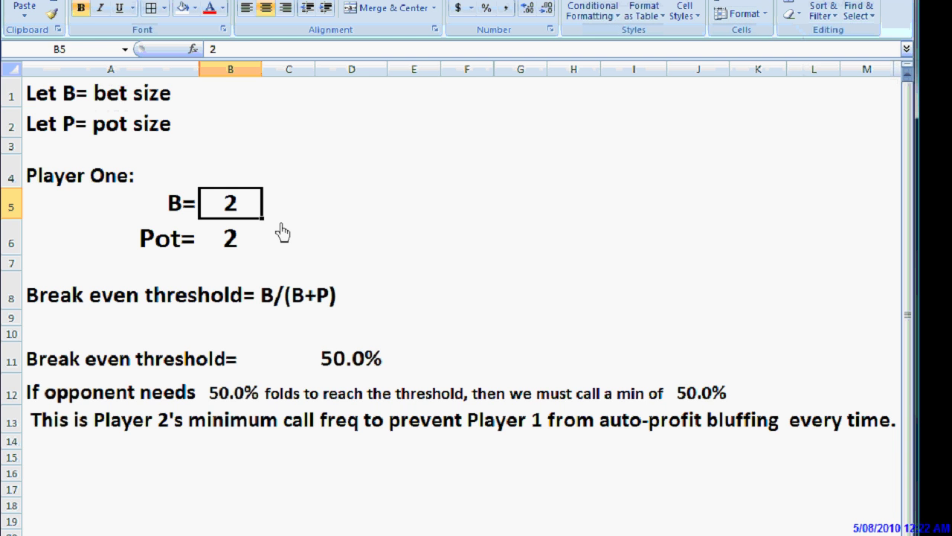
text(4)
key(Return)
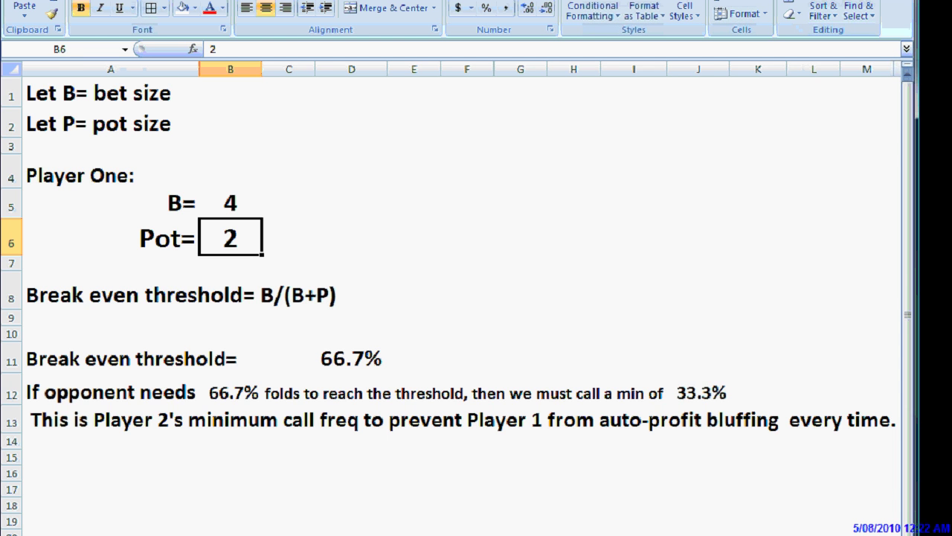
key(ctrl+Page_Down)
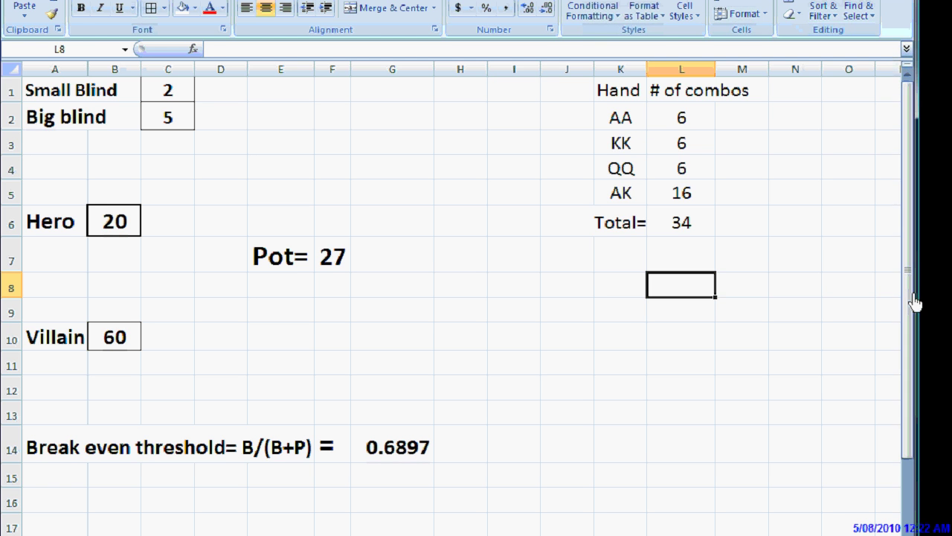
Step: Narrow the Excel window and clear the Villain's stack of 60 in B10
drag(915, 301, 588, 319)
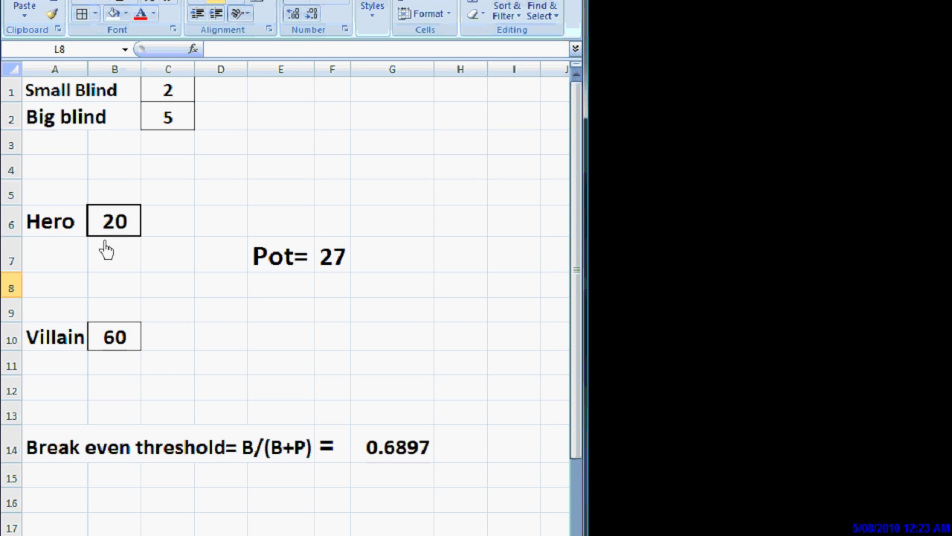
click(125, 344)
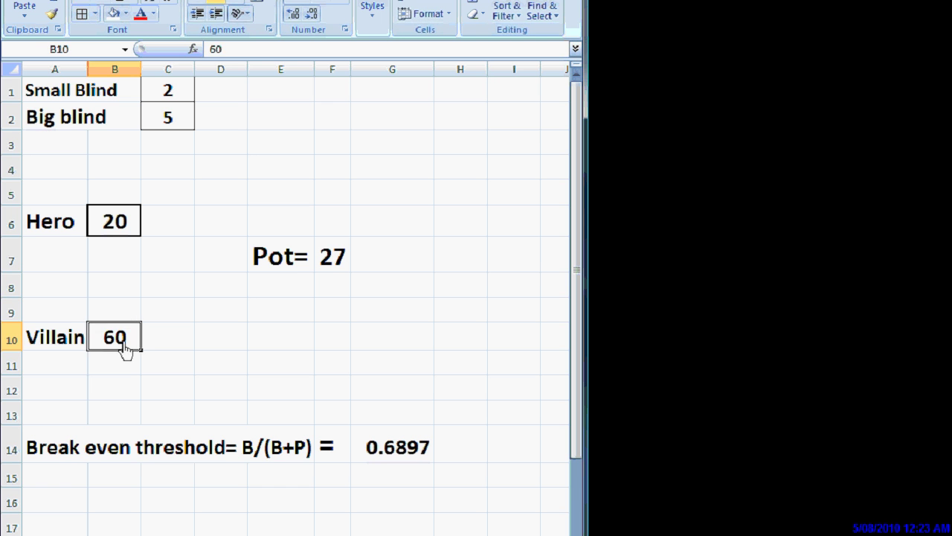
key(BackSpace)
key(Return)
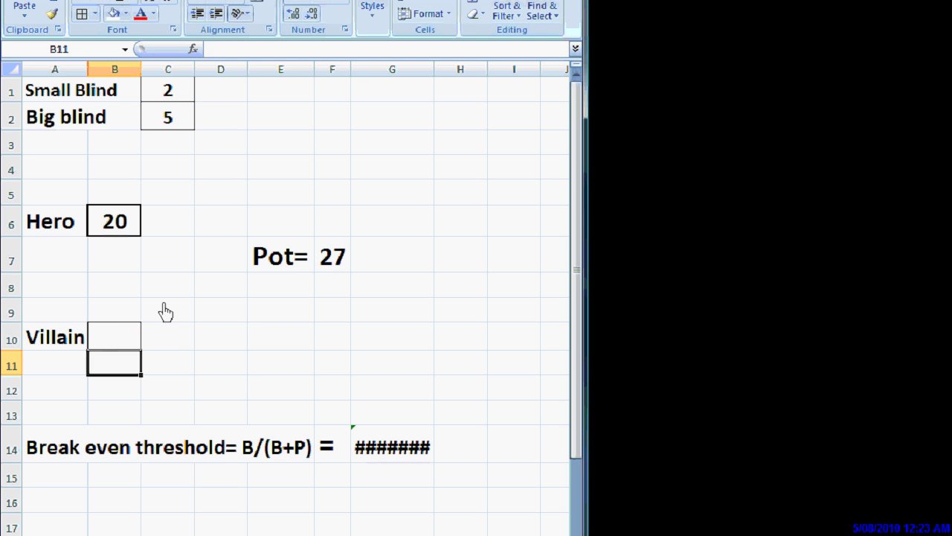
click(165, 312)
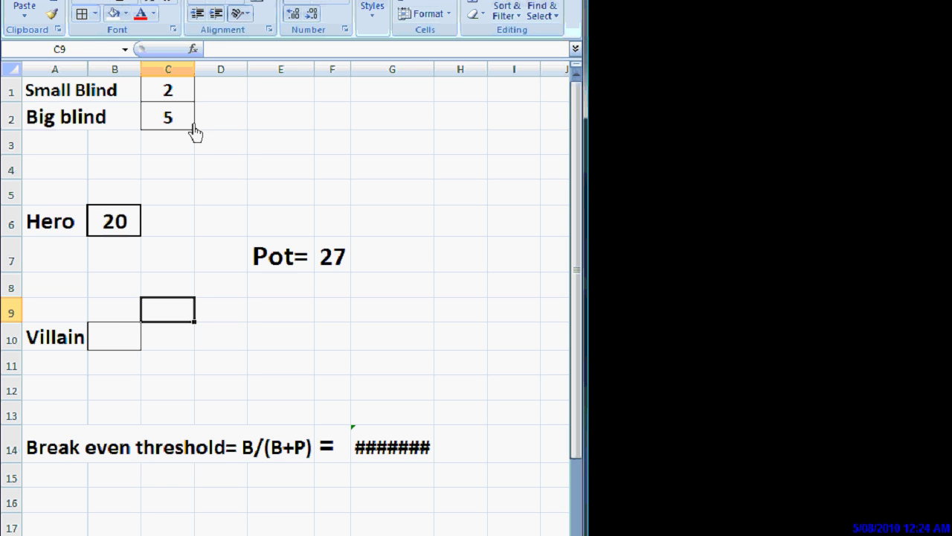
Step: Restore the Villain's stack in B10 to 60
click(128, 346)
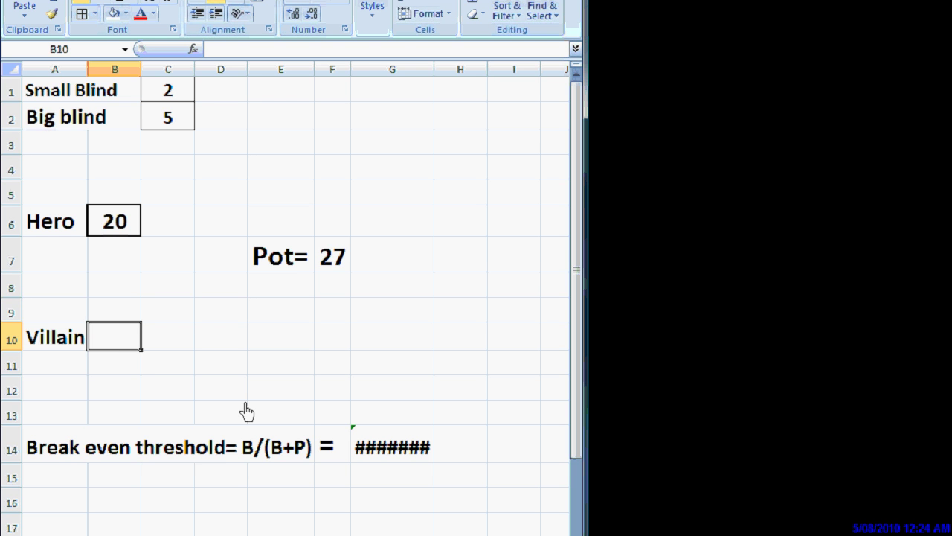
text(60)
key(Return)
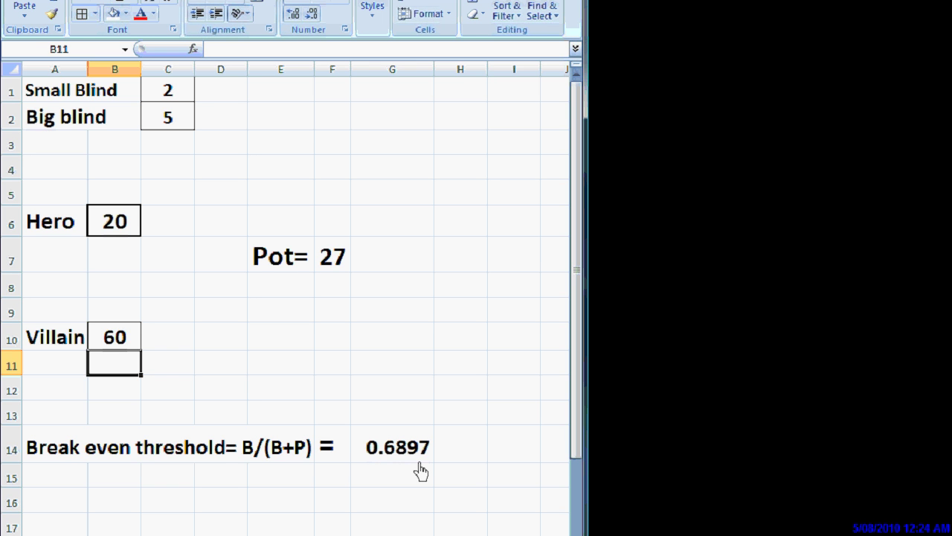
Step: Calculate =60/27 (2.2222) in G16, then return to the bet-size sheet
click(385, 506)
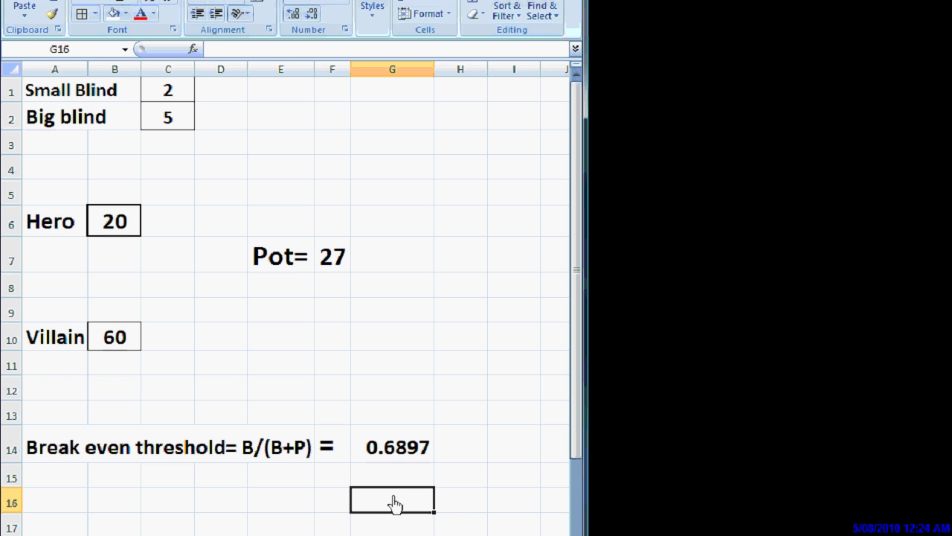
text(=60)
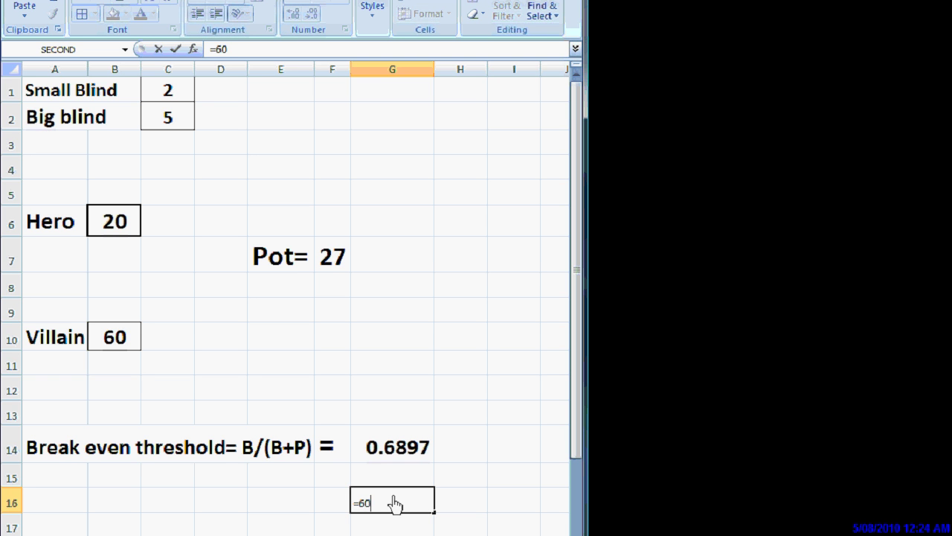
text(/2)
text(7)
key(Return)
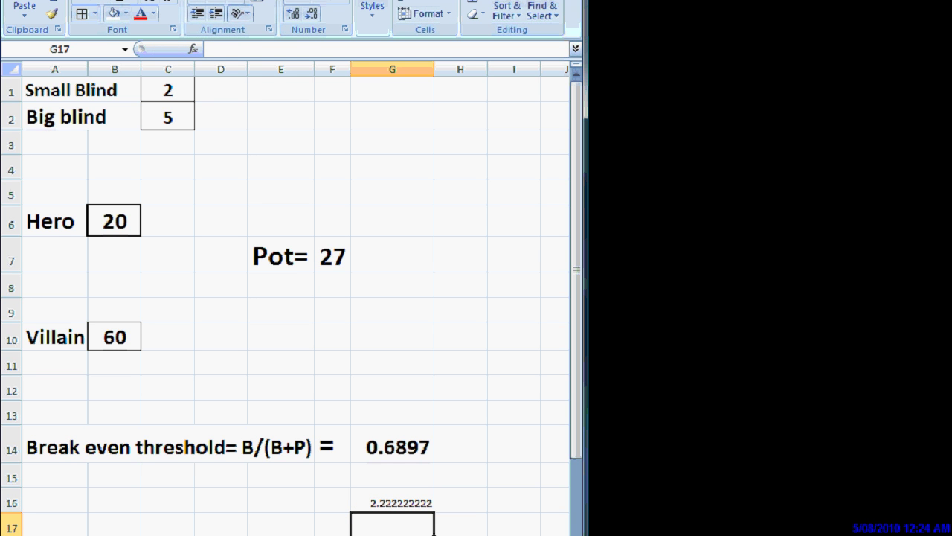
key(ctrl+Page_Up)
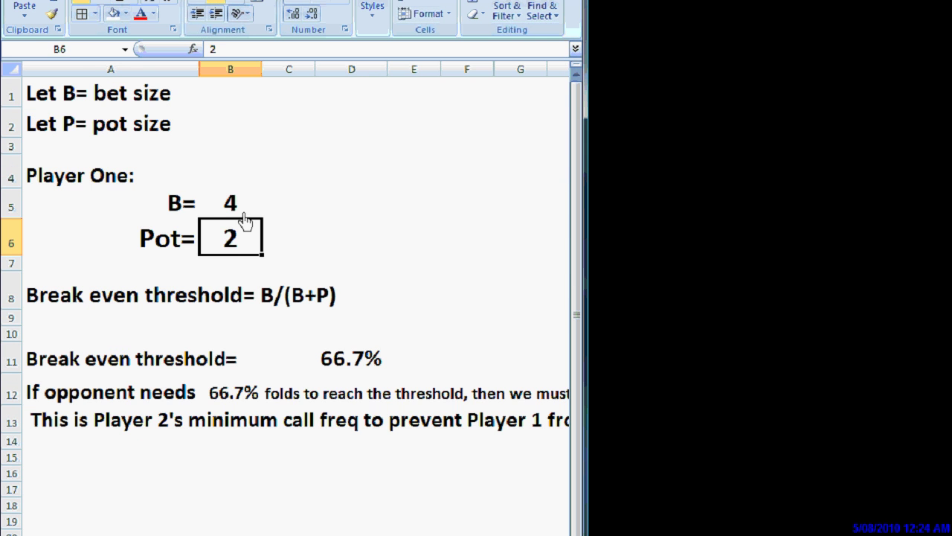
Step: Set the pot to 1 and the bet to 2.22 for a 68.9% threshold
text(1)
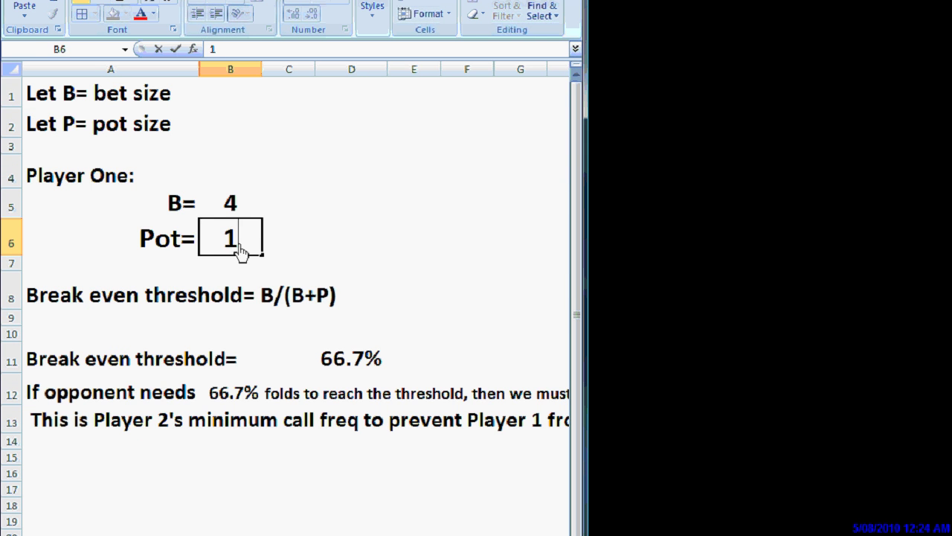
click(232, 221)
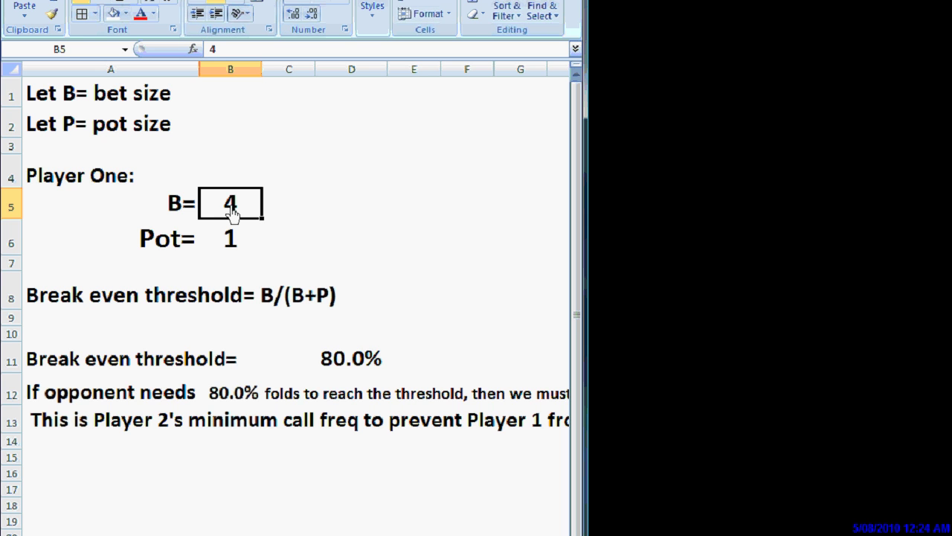
text(2.22)
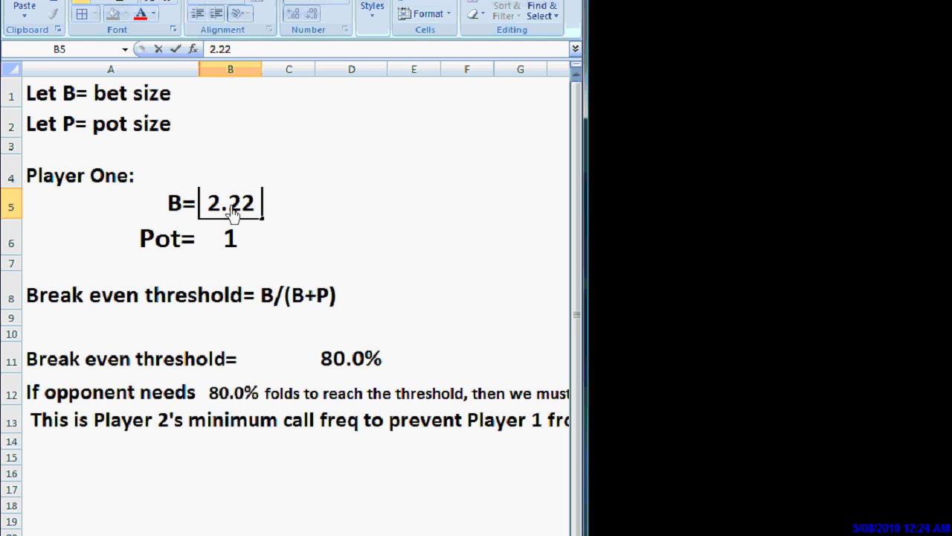
key(Return)
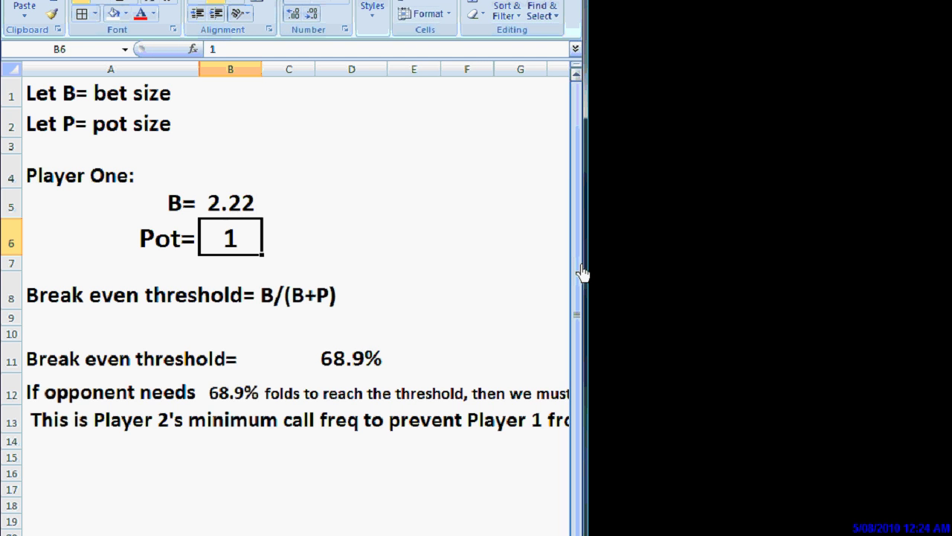
drag(586, 272, 662, 271)
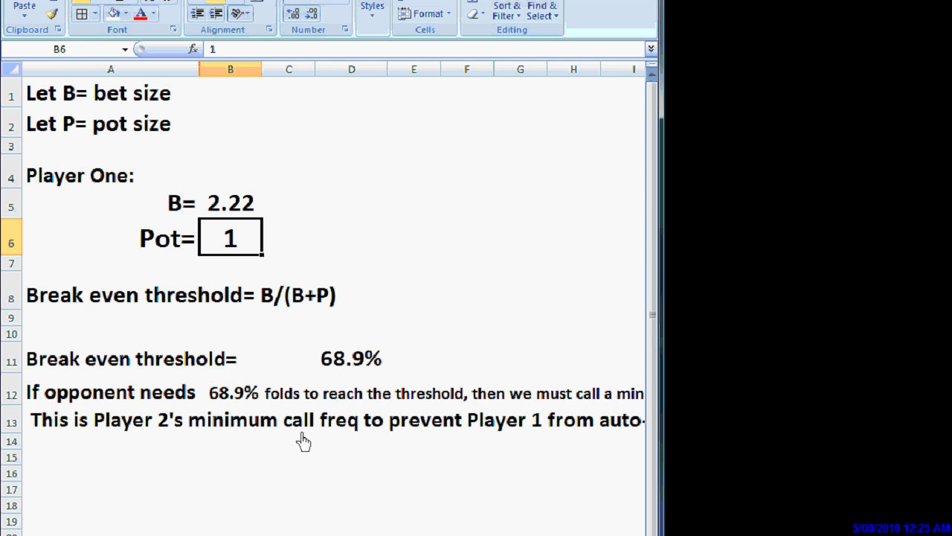
Step: Clear the 60/27 result from G16 on the blinds sheet and move the why notes window up
key(ctrl+Page_Down)
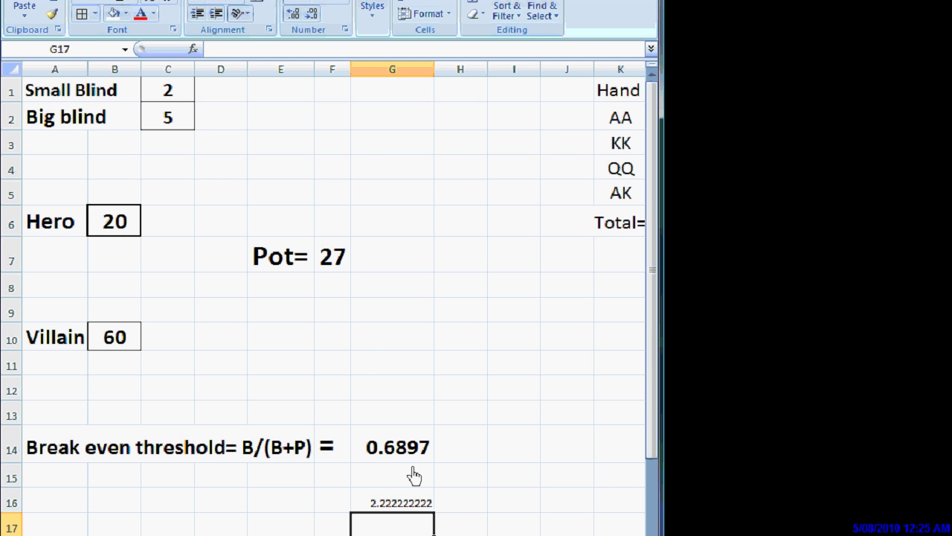
click(400, 512)
key(BackSpace)
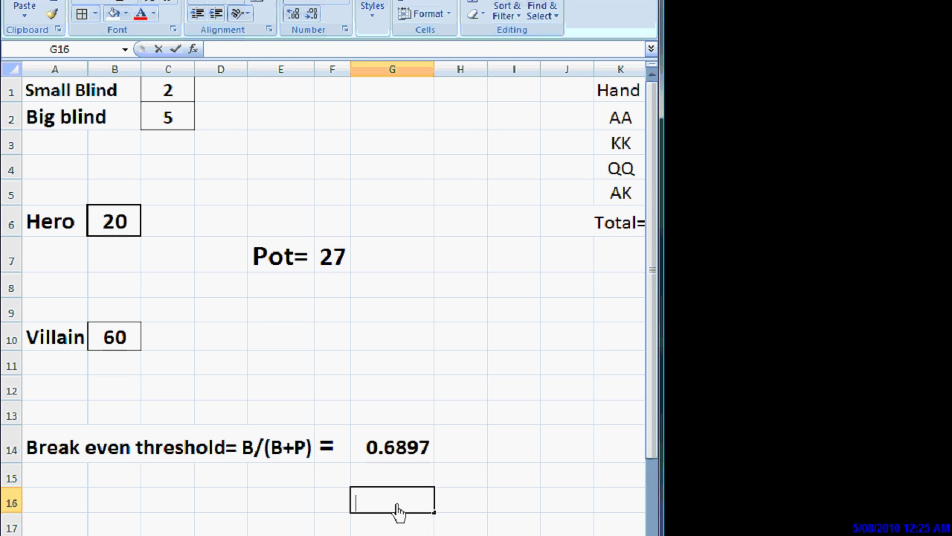
key(Return)
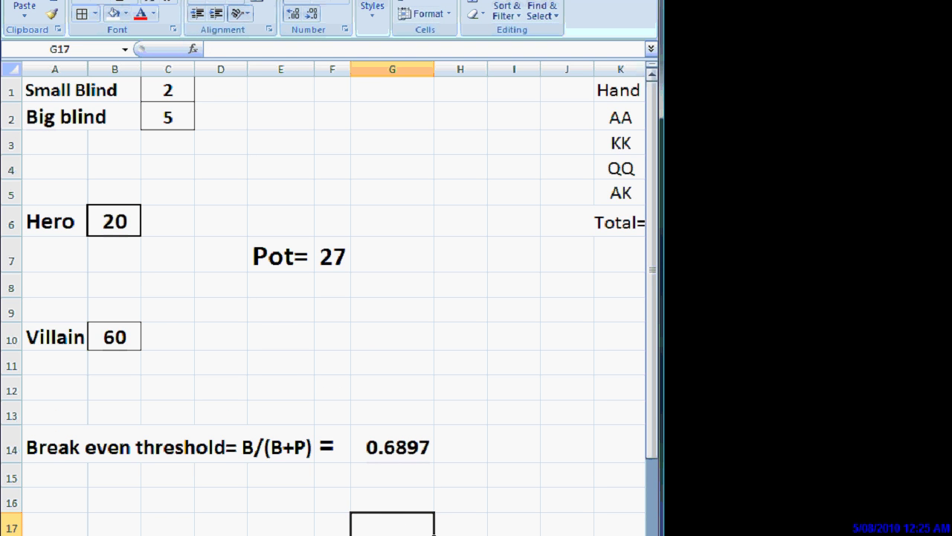
key(alt+Tab)
drag(661, 157, 554, 21)
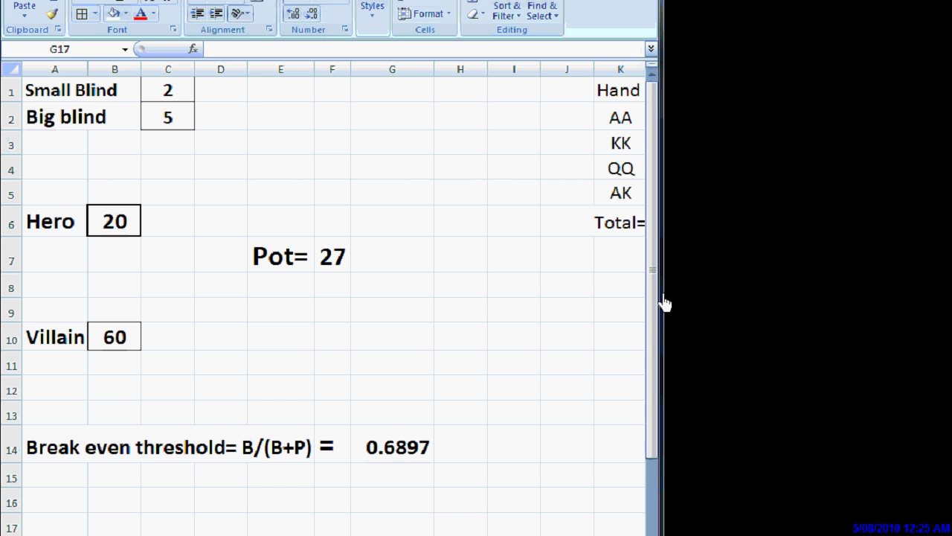
Step: Widen the Excel window to show the # of combos column totalling 34
drag(664, 304, 938, 263)
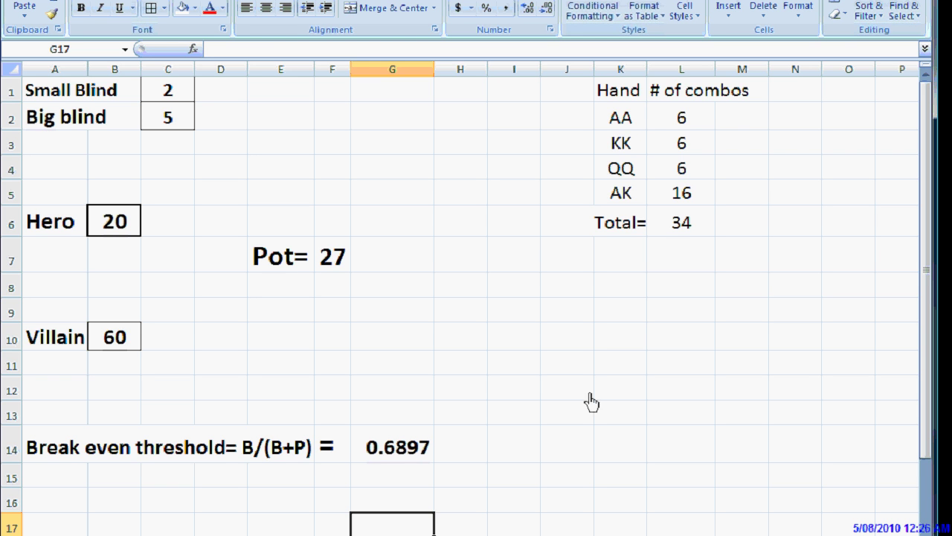
Step: Enter =34/.29 (117.24) in L8 and =117-34 (83) in L9
click(667, 293)
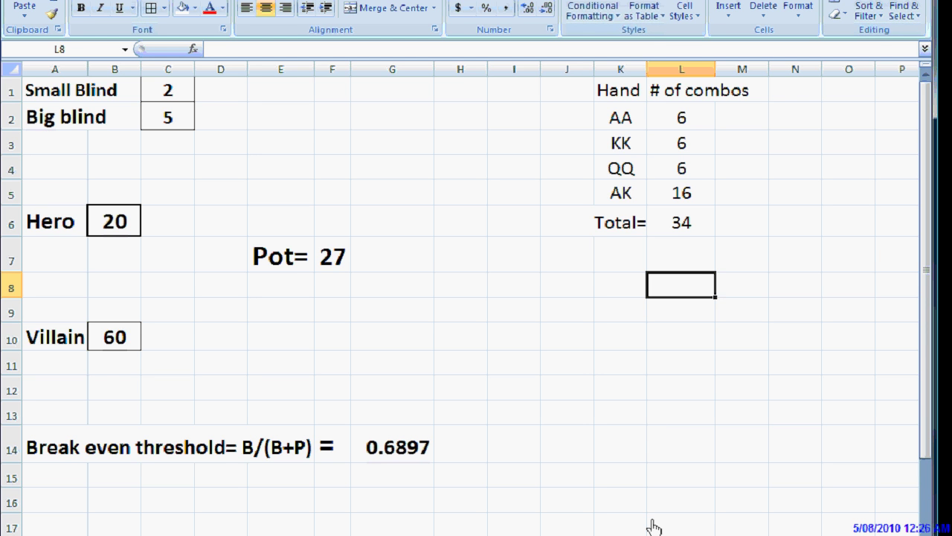
text(=)
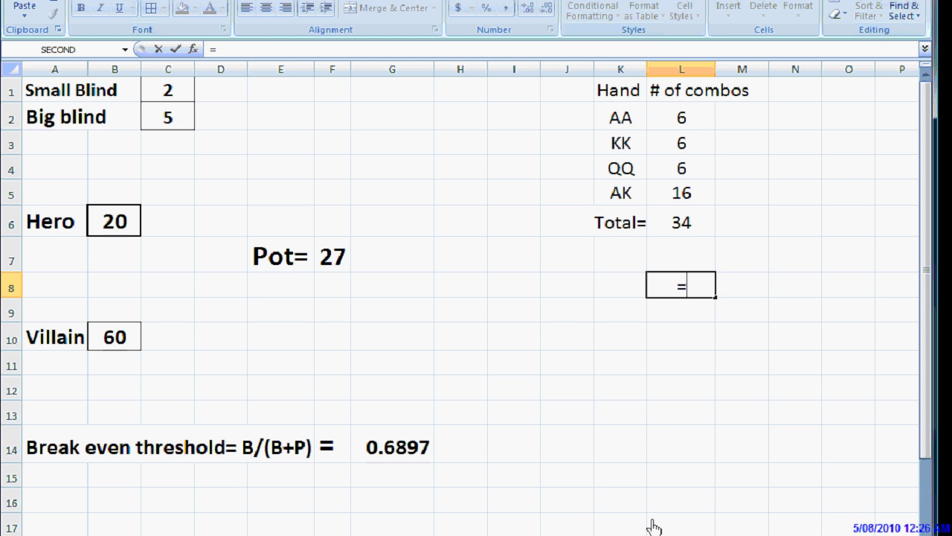
text(3)
text(4/.2)
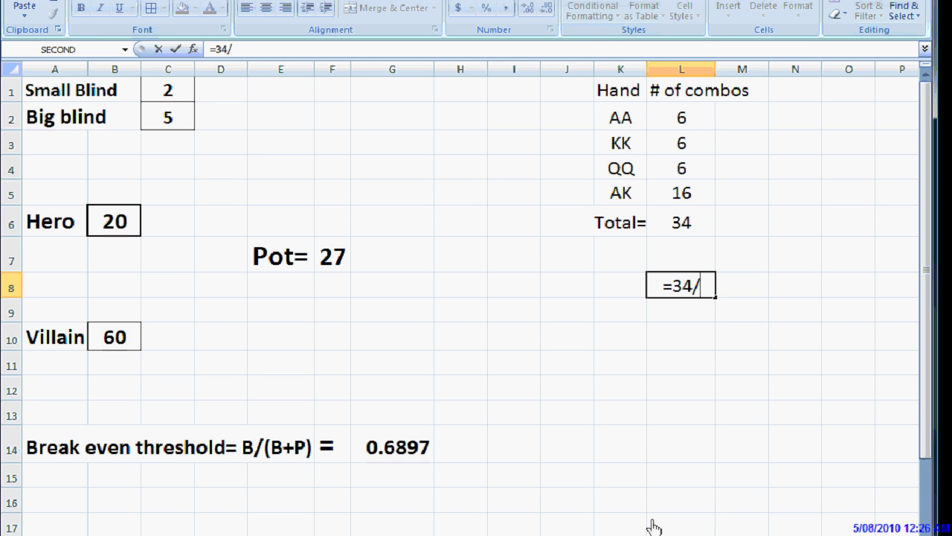
text(9)
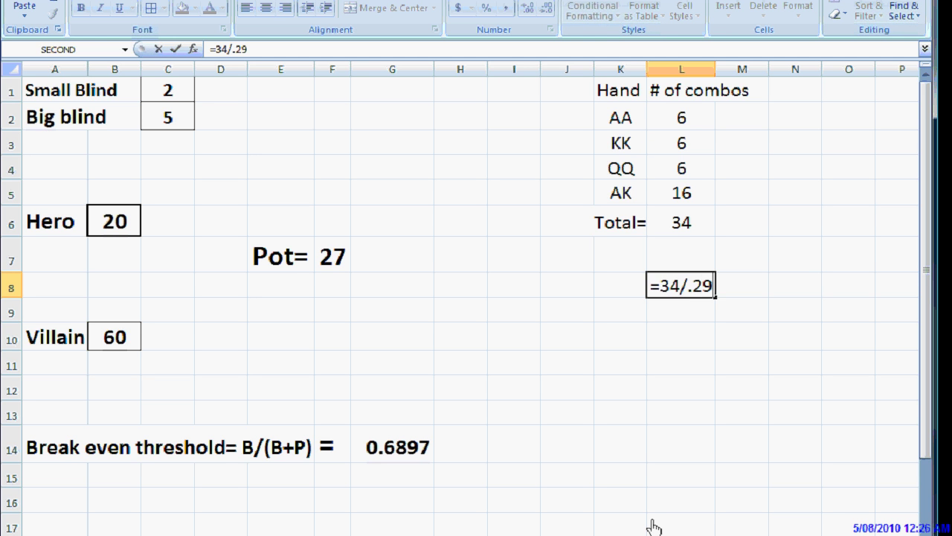
key(Return)
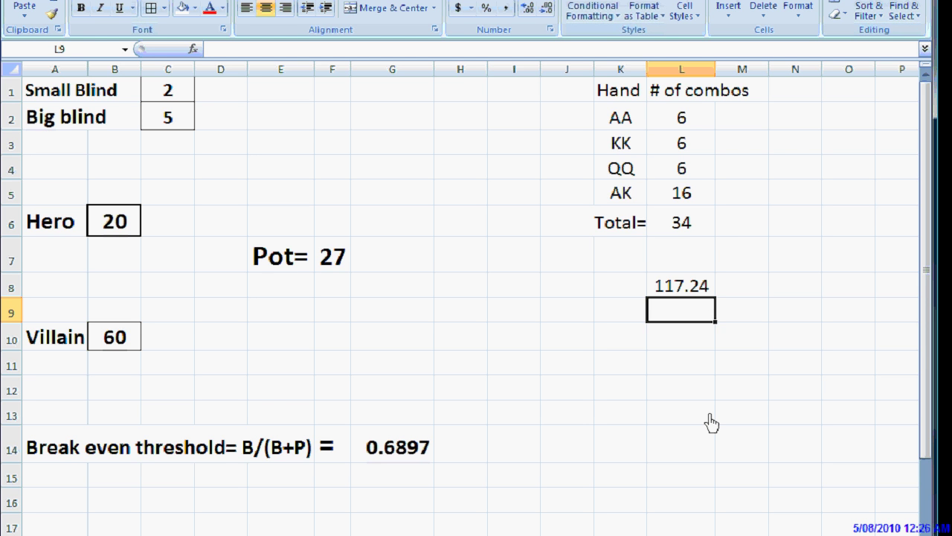
text(=117-)
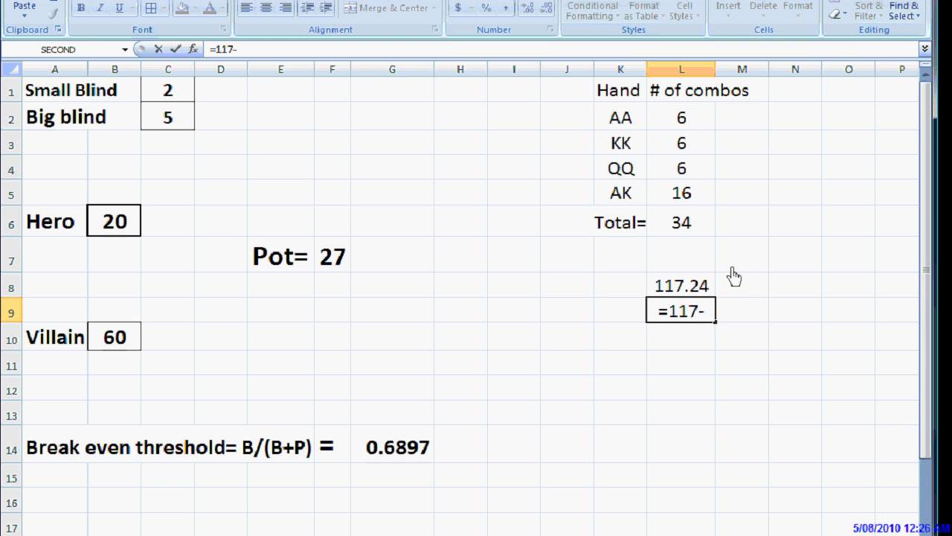
text(34)
key(Return)
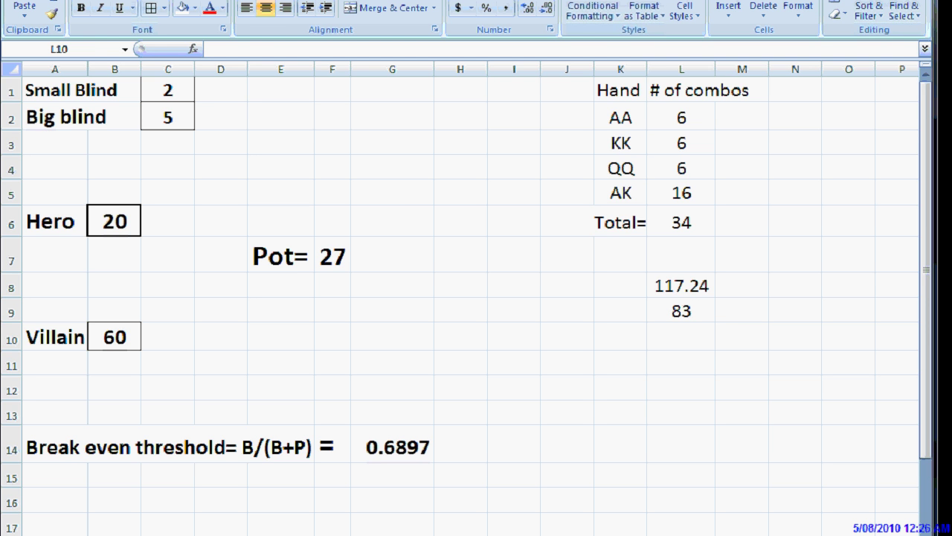
Step: In PokerStove, add AA, KK, QQ and AK to Player 1's preflop range
key(alt+Tab)
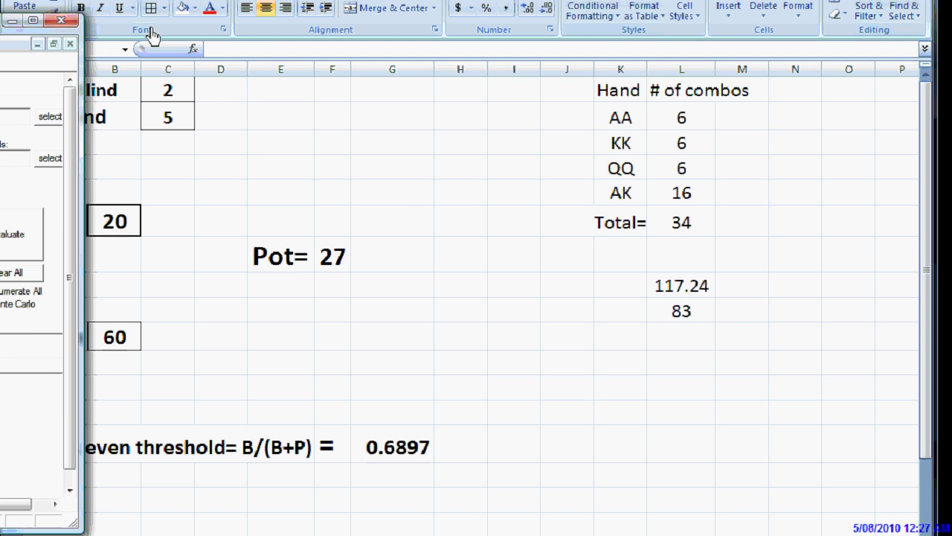
mouse_move(15, 20)
mouse_down()
mouse_move(589, 30)
mouse_move(439, 37)
mouse_up()
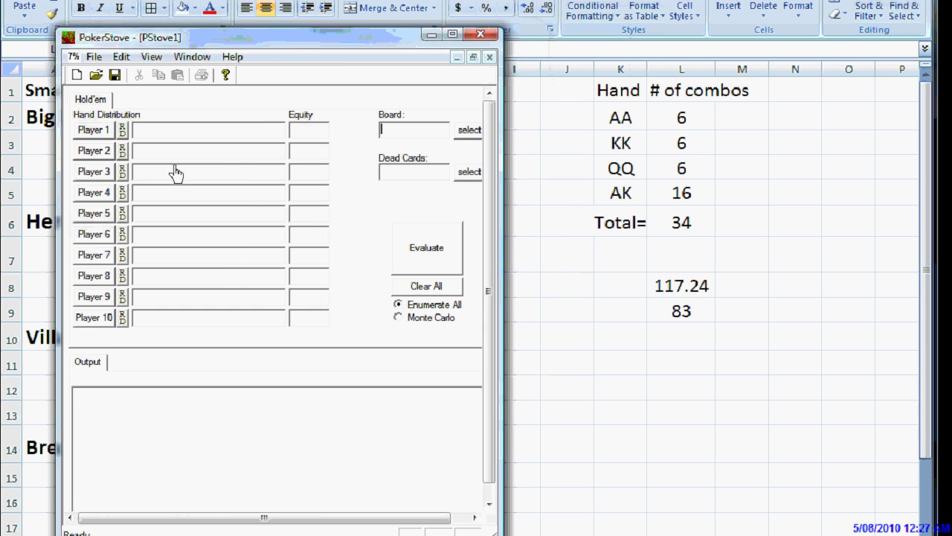
click(89, 131)
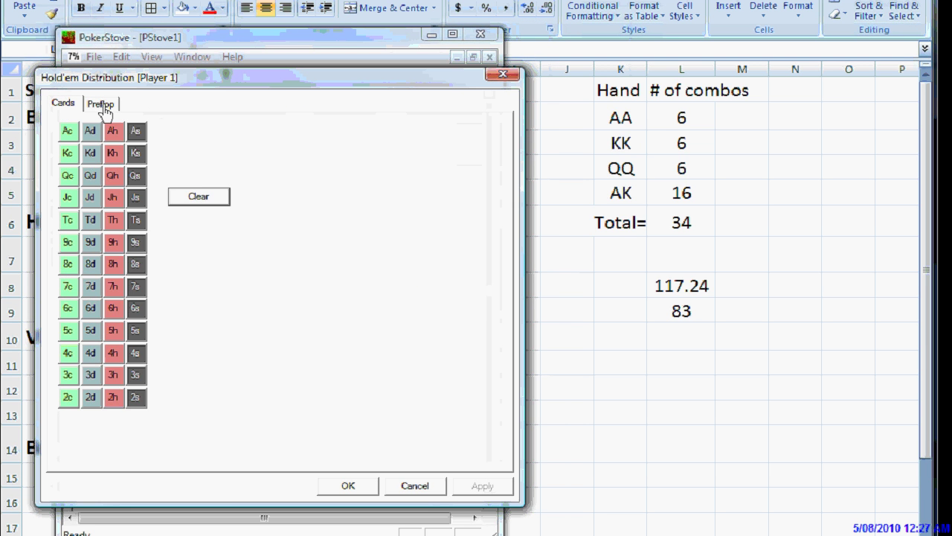
click(104, 106)
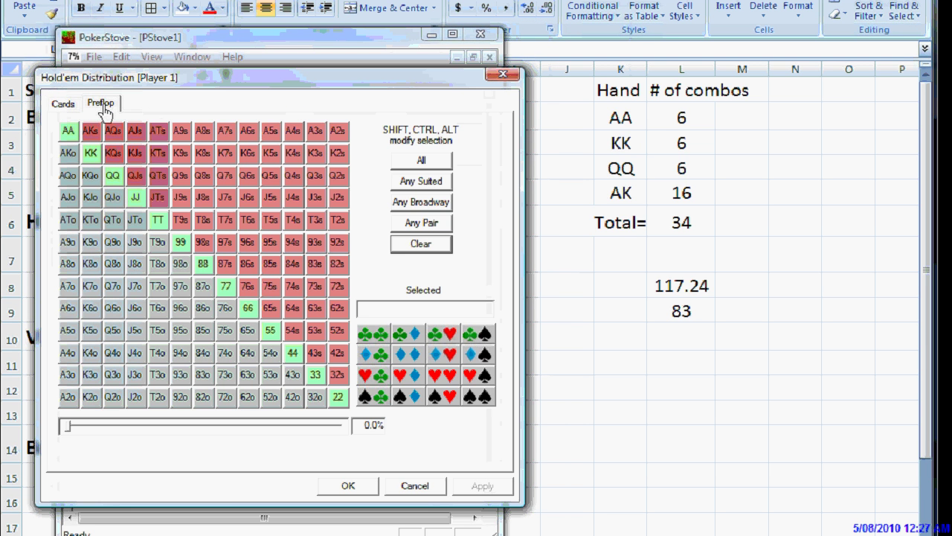
click(67, 134)
click(90, 153)
click(113, 176)
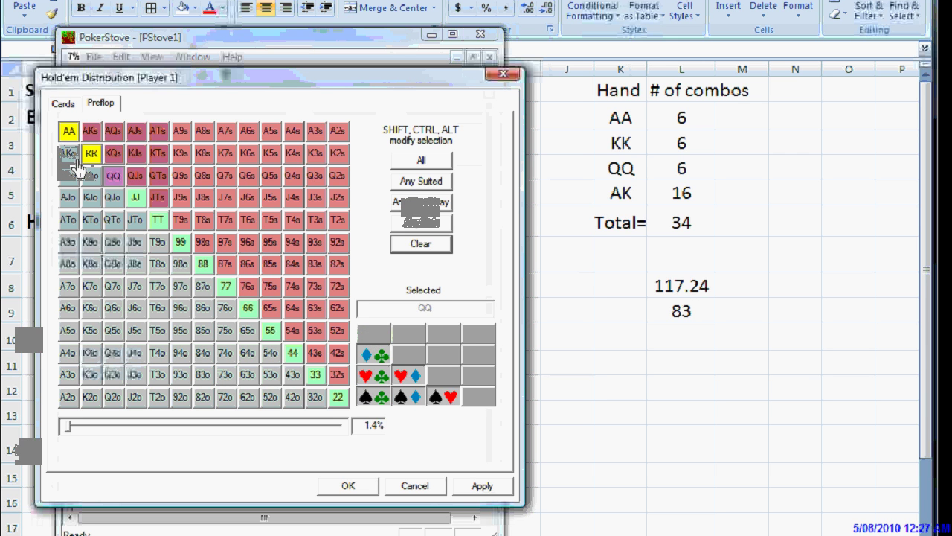
click(68, 158)
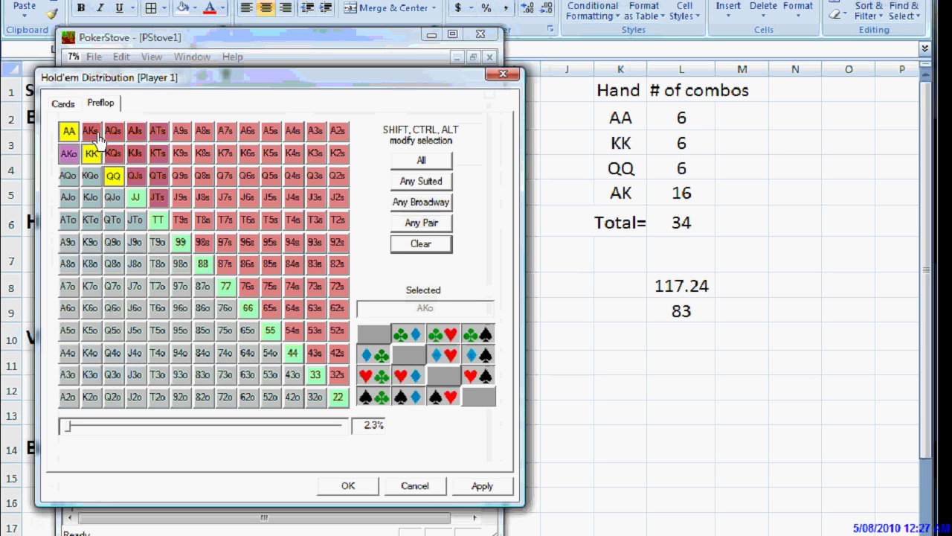
click(98, 137)
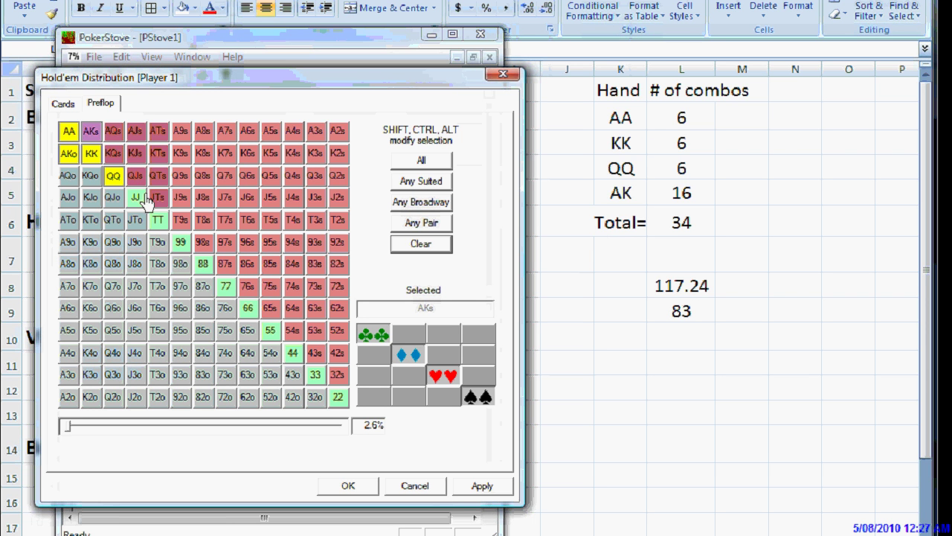
Step: Add AQ, AJs and KQs, confirm Player 1's range, and close PokerStove
click(66, 178)
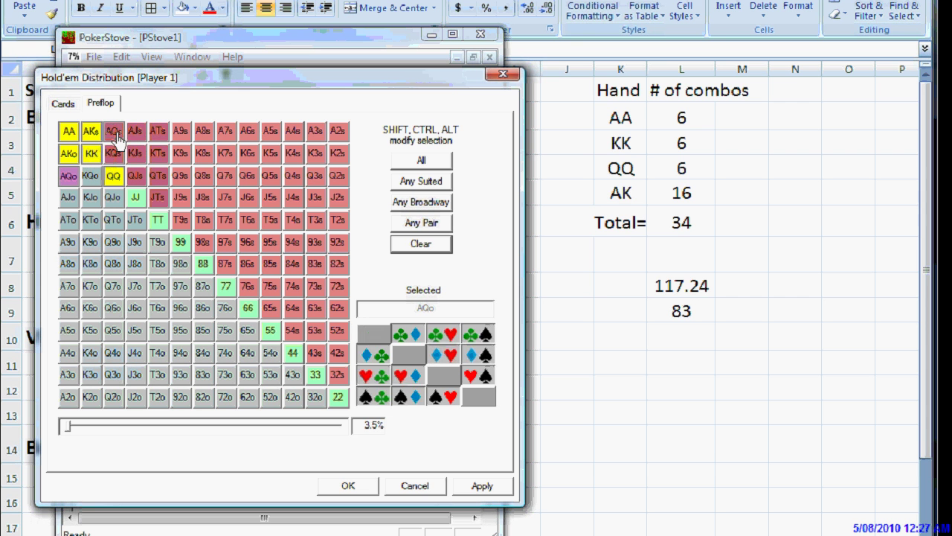
click(113, 131)
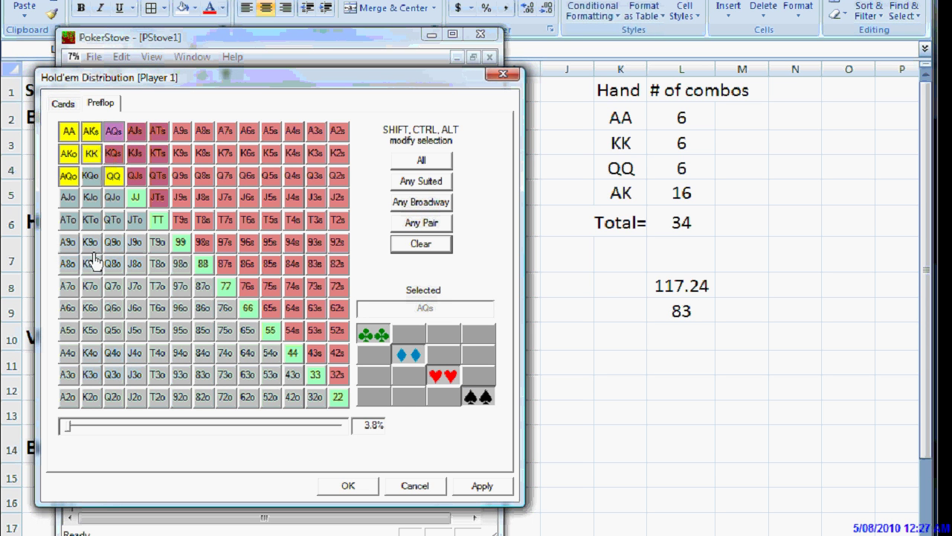
click(136, 140)
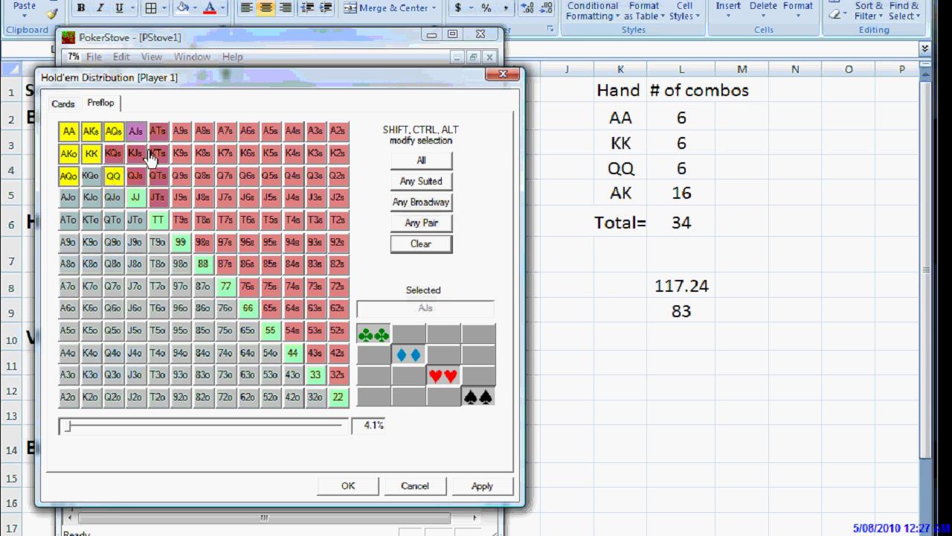
click(113, 155)
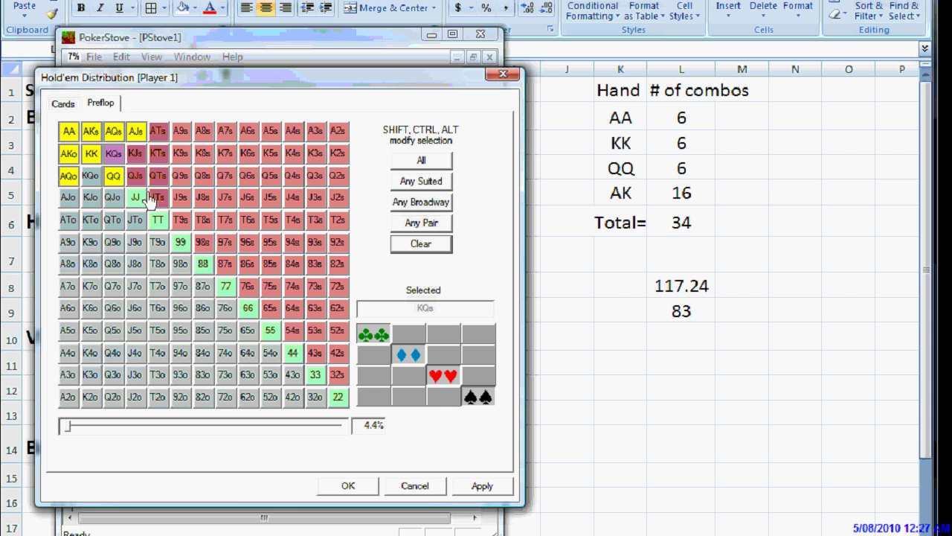
click(180, 242)
click(212, 262)
click(501, 74)
click(482, 38)
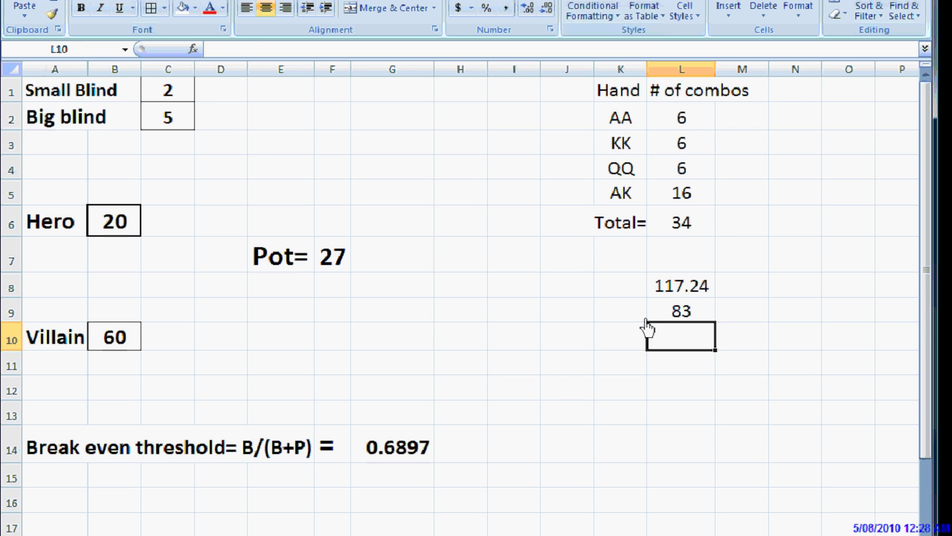
Step: Delete 117.24 and 83 from L8:L9 and enter 340 in L8
click(682, 290)
key(Delete)
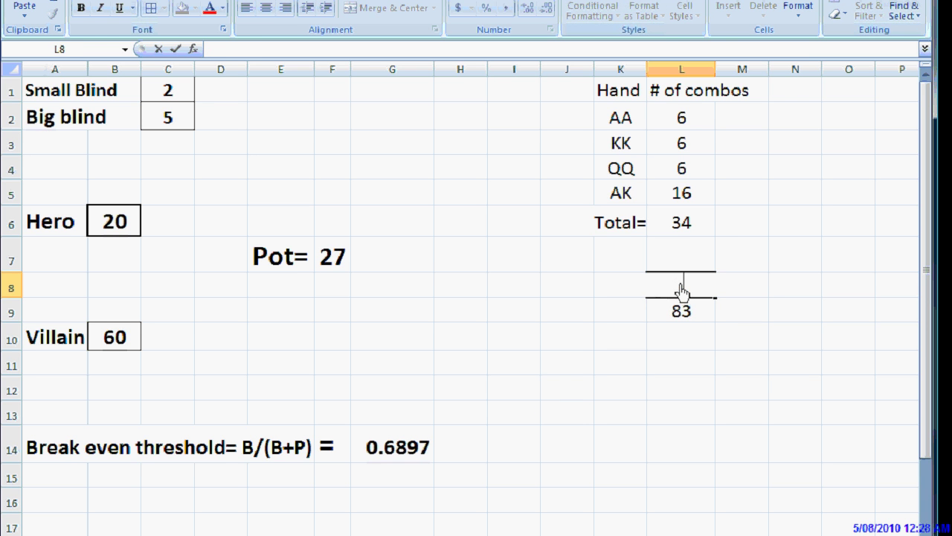
key(Down)
key(Delete)
key(Down)
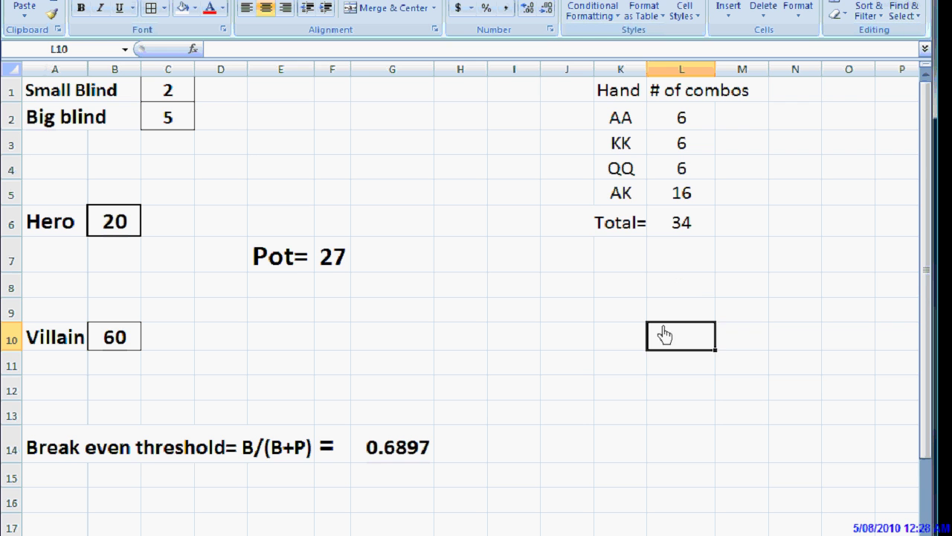
click(675, 292)
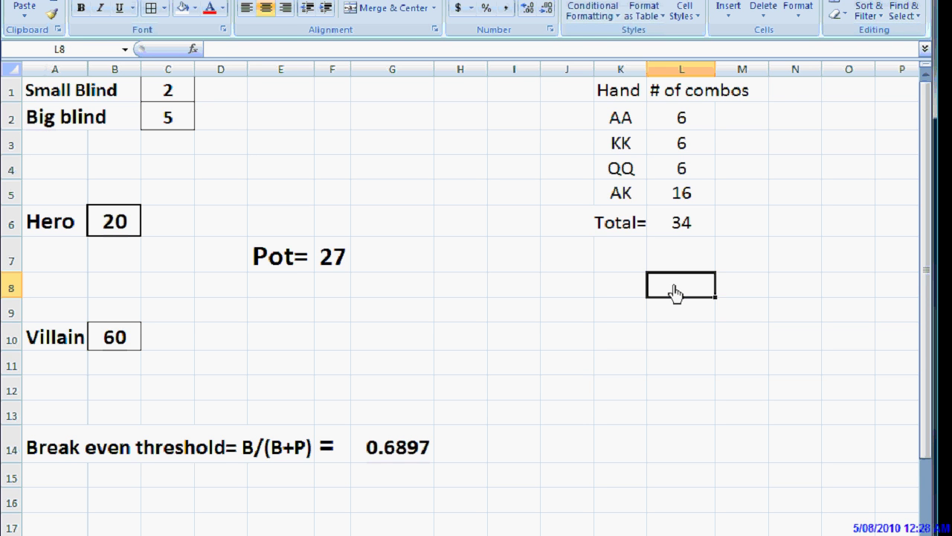
text(340)
key(Return)
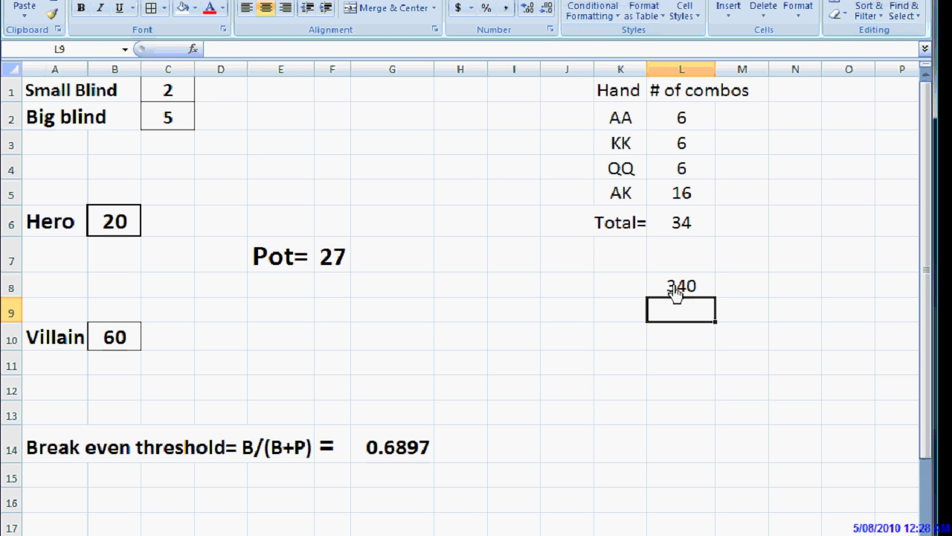